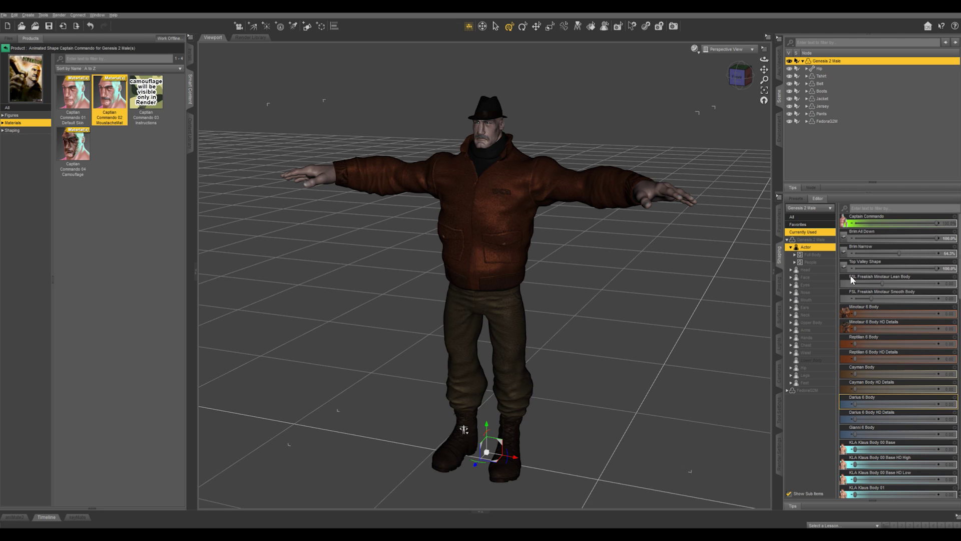
Step: Show the Full Body shaping presets for the commando-outfitted Genesis 2 Male
click(821, 255)
Step: In People shaping presets, dial Minotaur 6 to about 0.93 and Michael 6 to 1.00
click(811, 262)
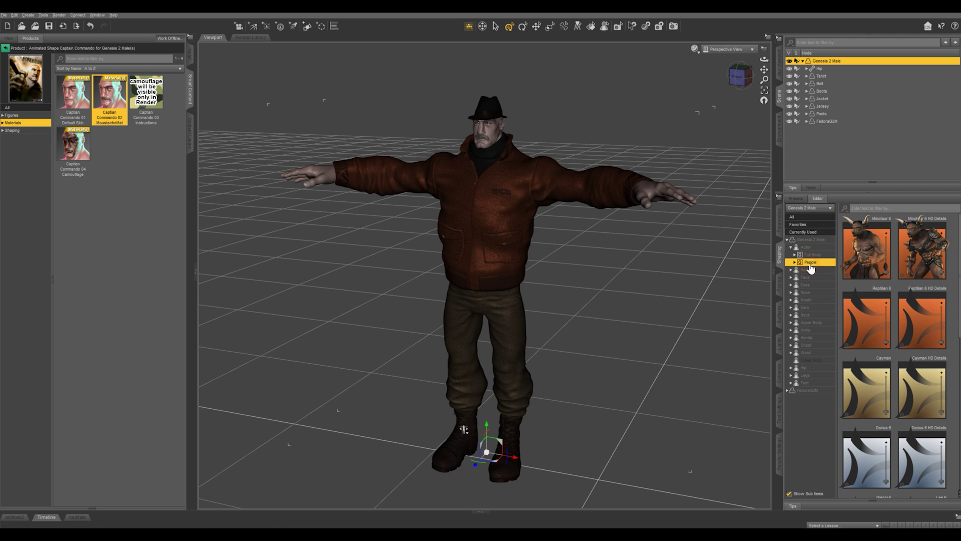
drag(886, 273, 886, 232)
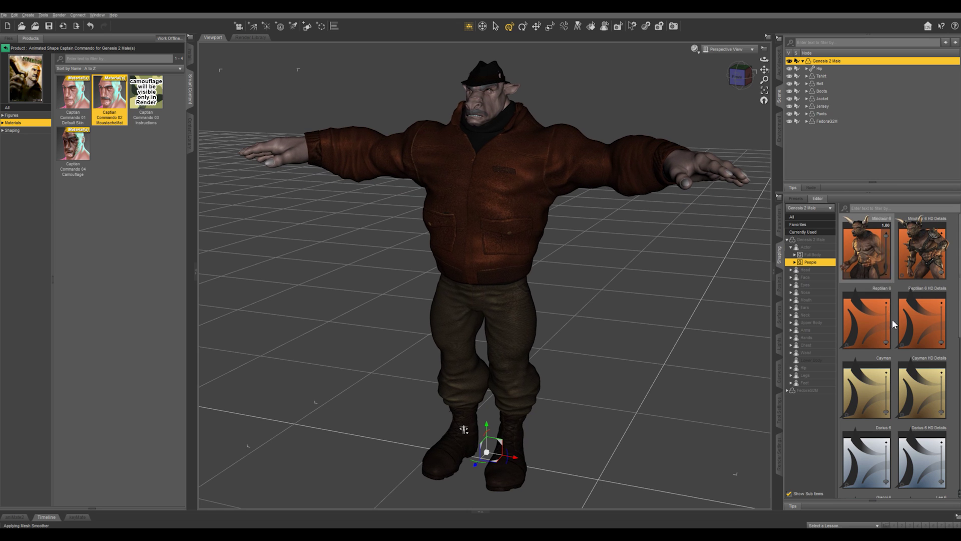
scroll(893, 328, down, 3)
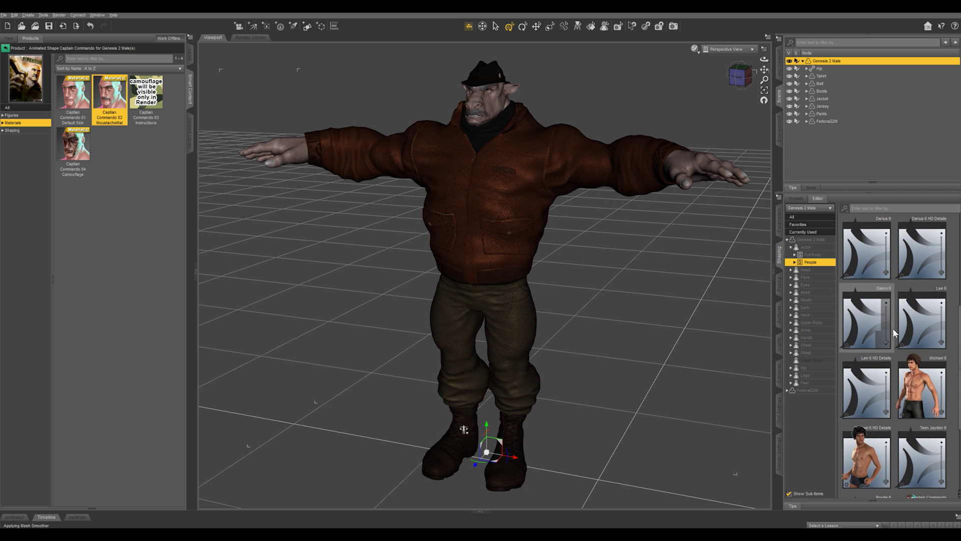
scroll(893, 328, down, 2)
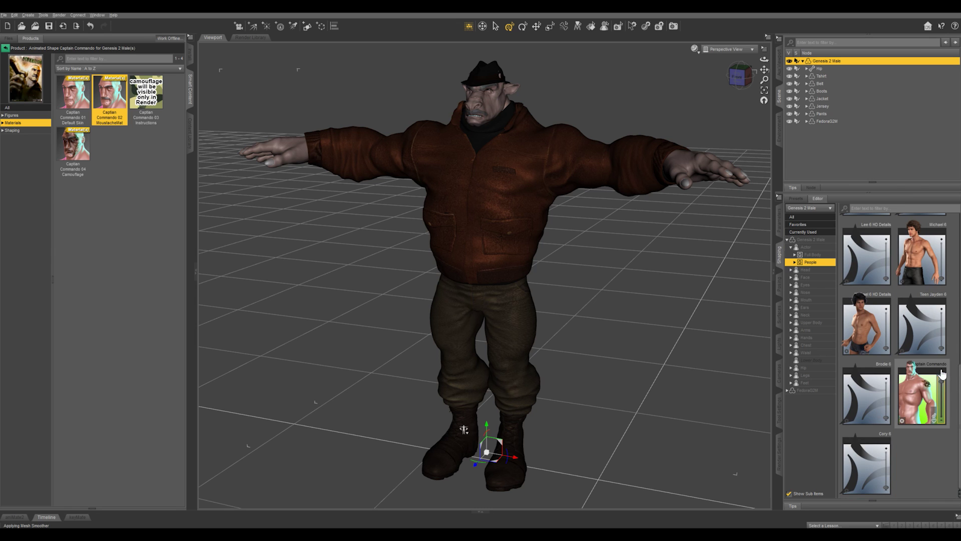
drag(943, 277, 942, 233)
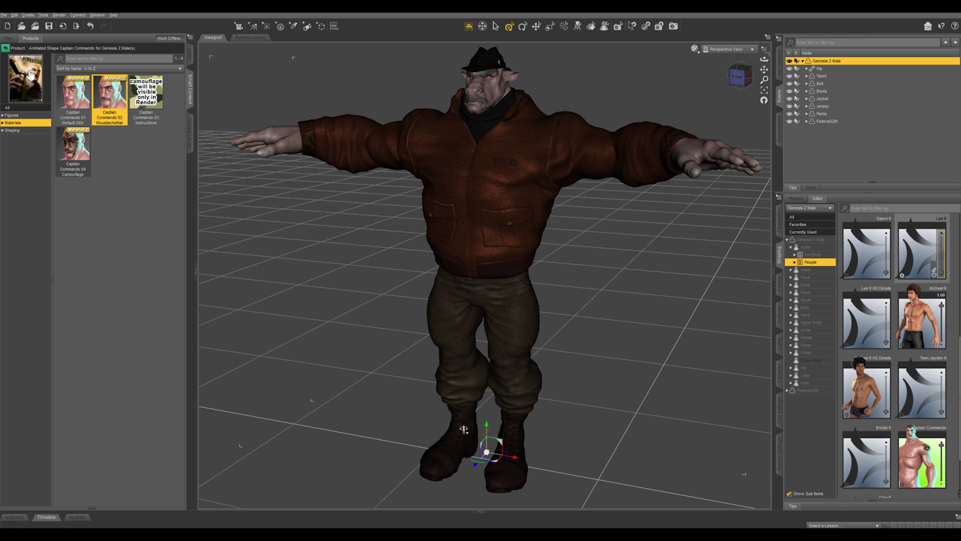
click(6, 47)
Step: Apply the Minotaur 6 Human MAT skin from the Minotaur 6 HD materials, then open the Content Library
click(14, 117)
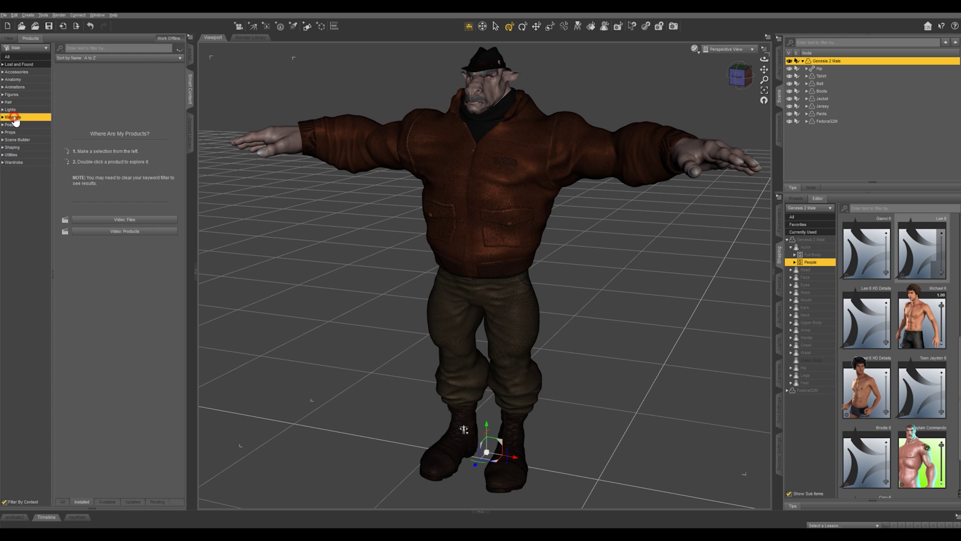
click(137, 158)
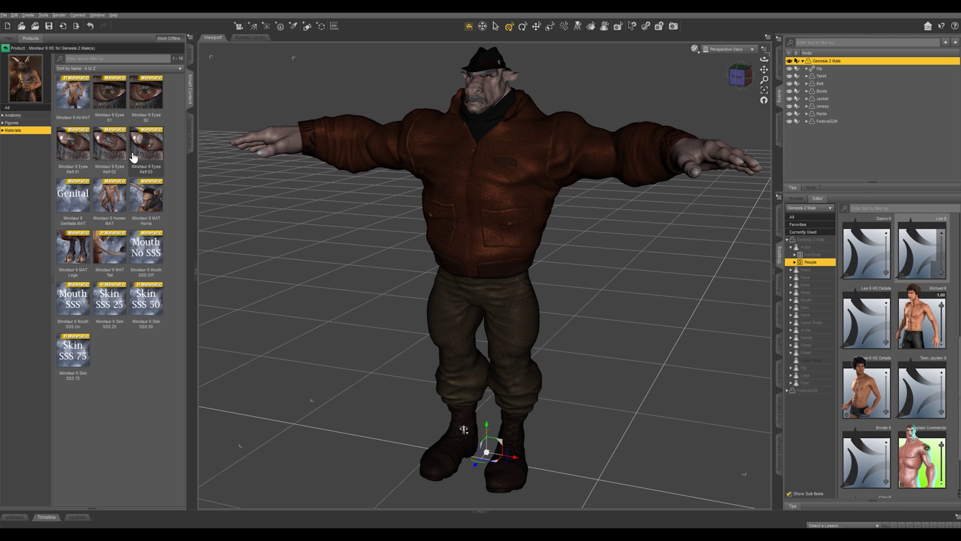
double_click(118, 207)
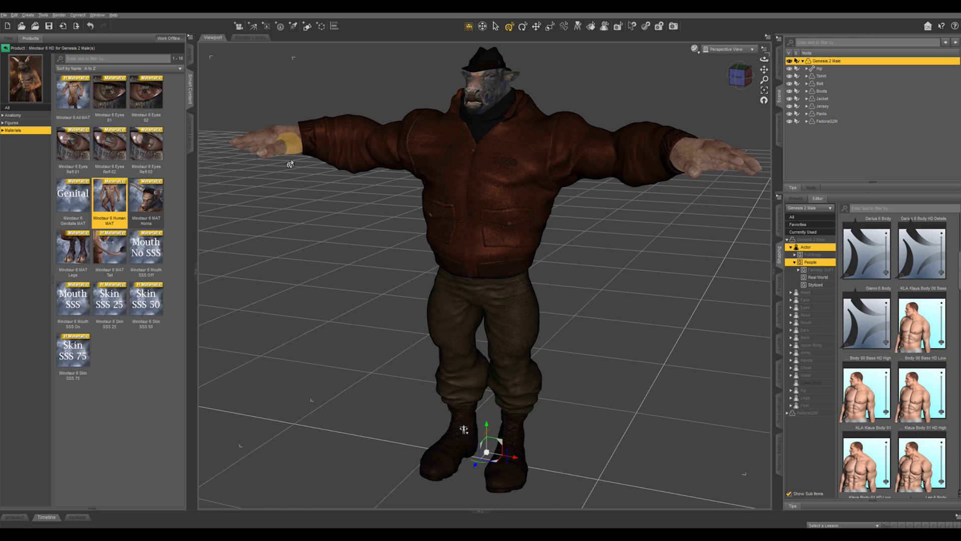
click(190, 139)
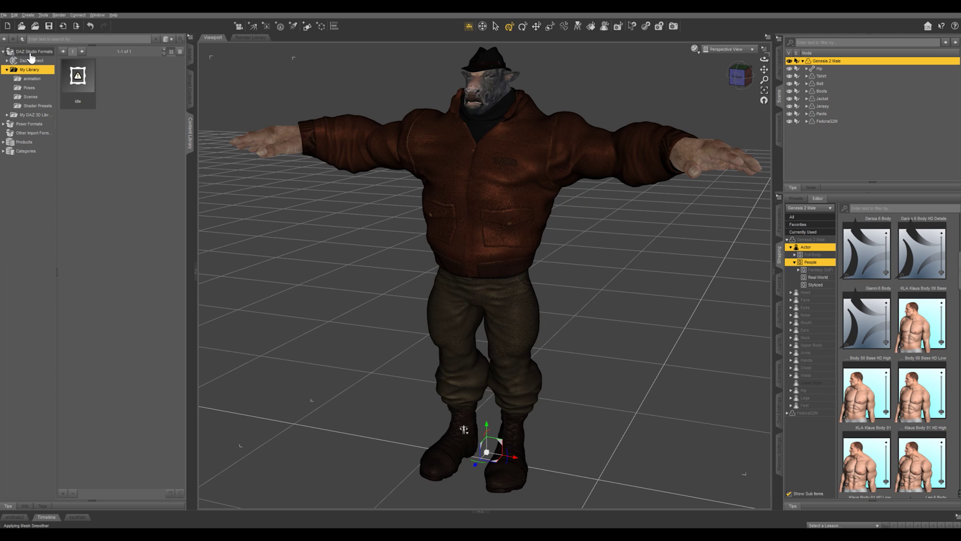
Step: Create a Presets sub-folder in My Library and start a Character Preset save named BullMan
right_click(30, 73)
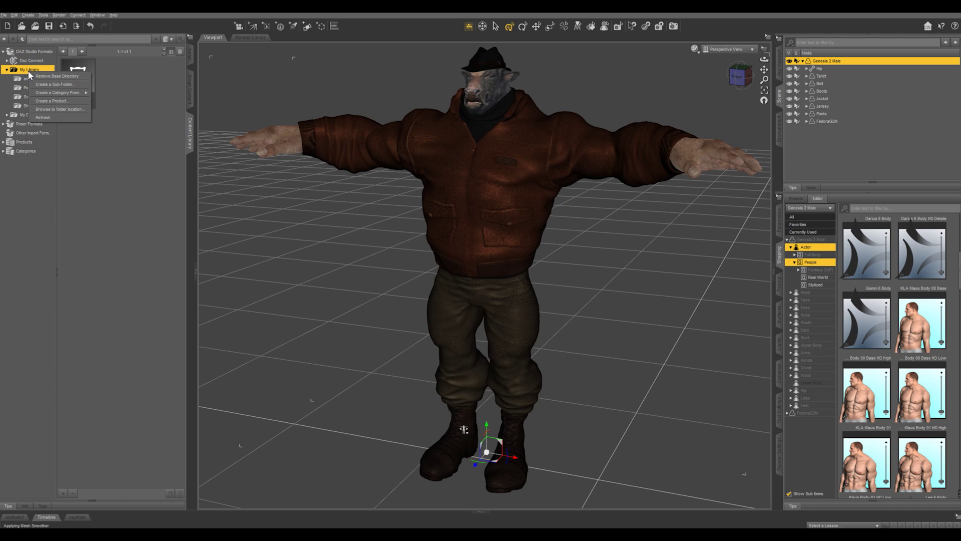
click(45, 85)
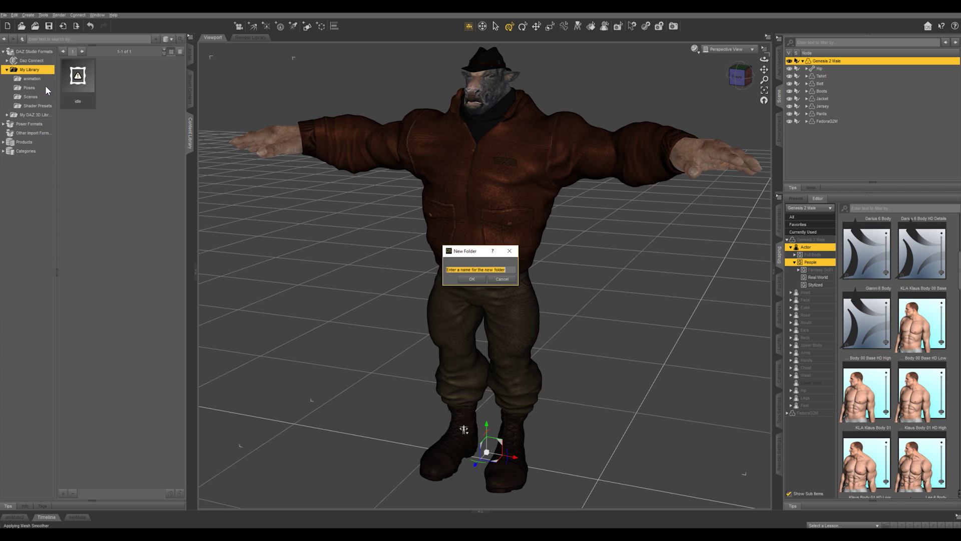
text(Presets)
key(Return)
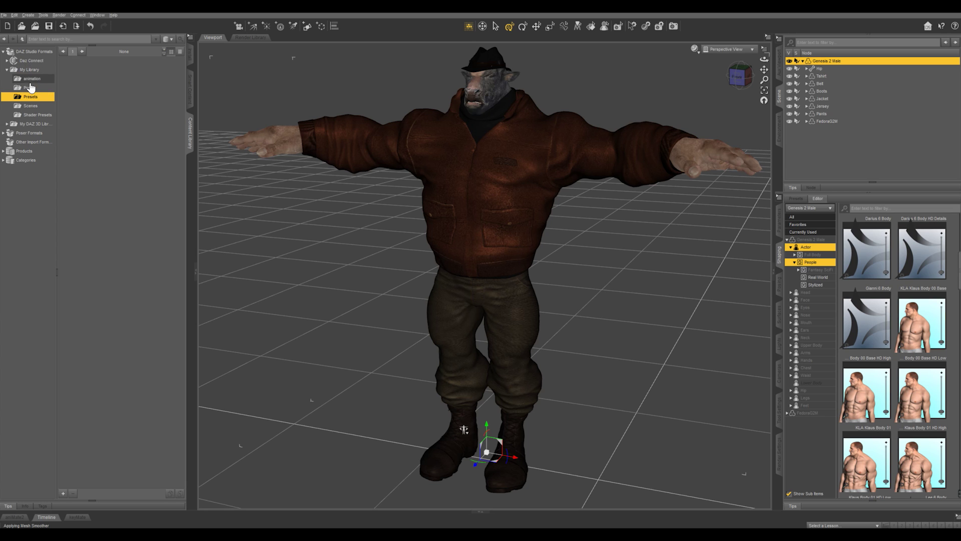
click(62, 494)
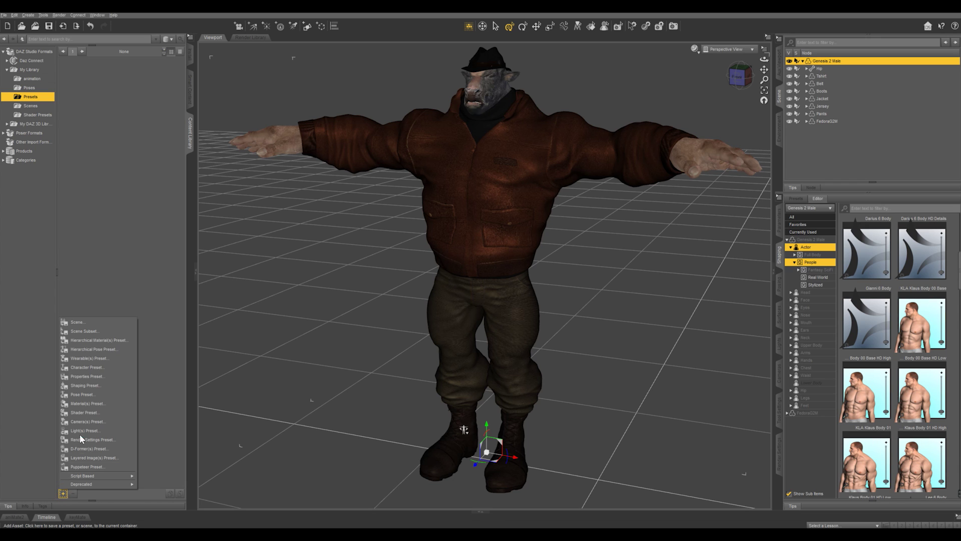
click(89, 370)
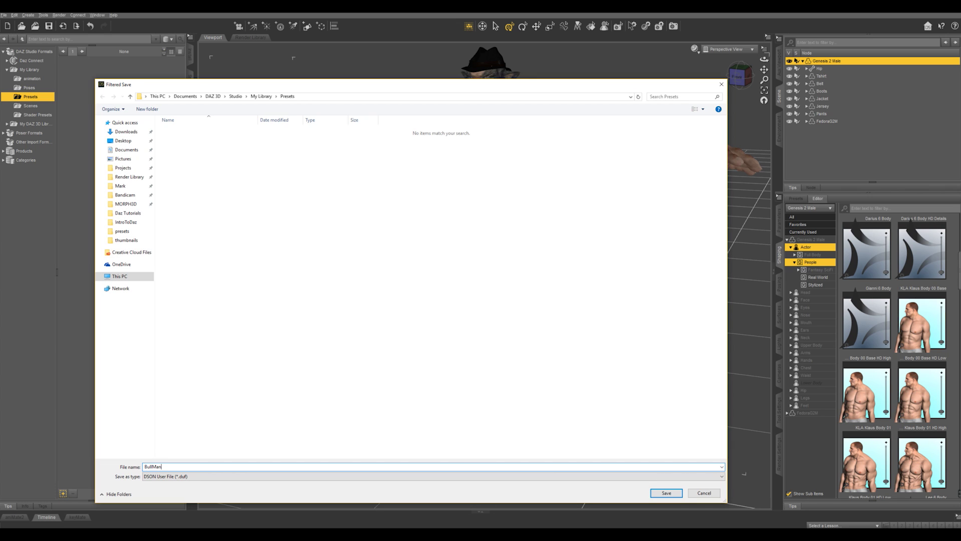
Step: Save BullMan.duf with shape settings included and material settings excluded, then return to Smart Content
click(667, 493)
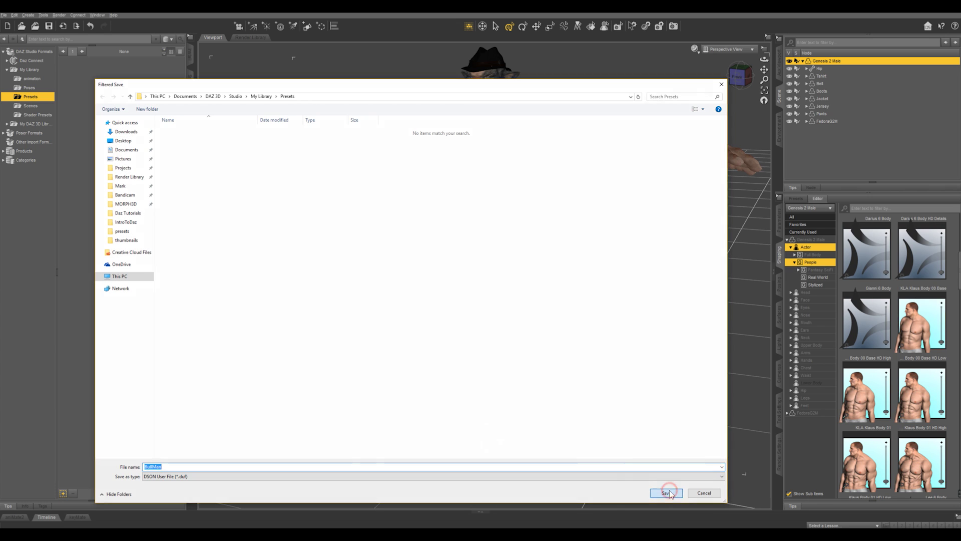
click(473, 255)
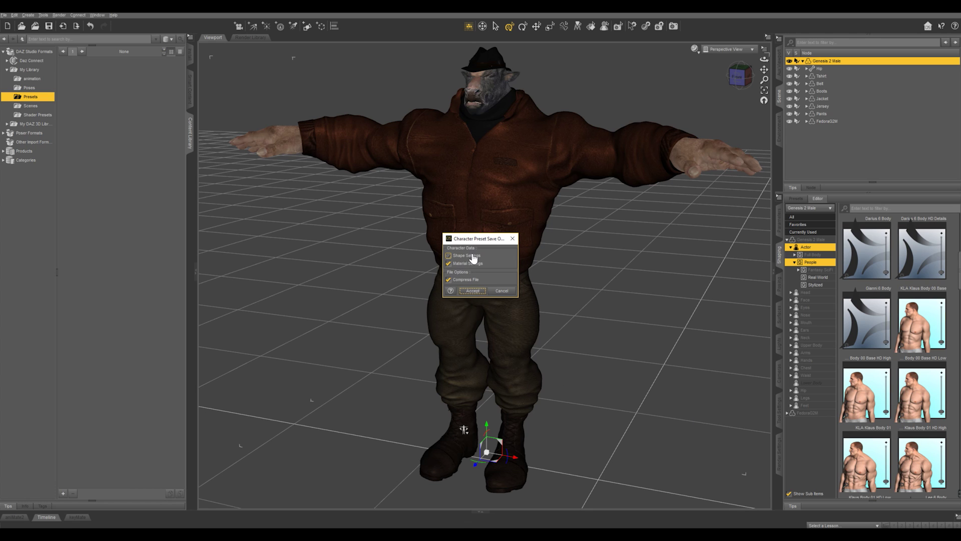
click(479, 257)
click(484, 264)
click(473, 291)
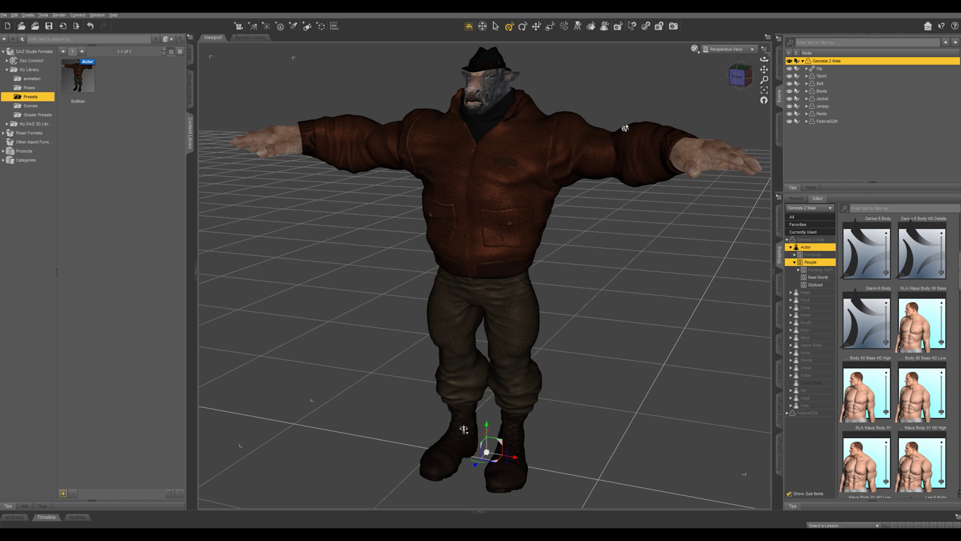
mouse_move(80, 79)
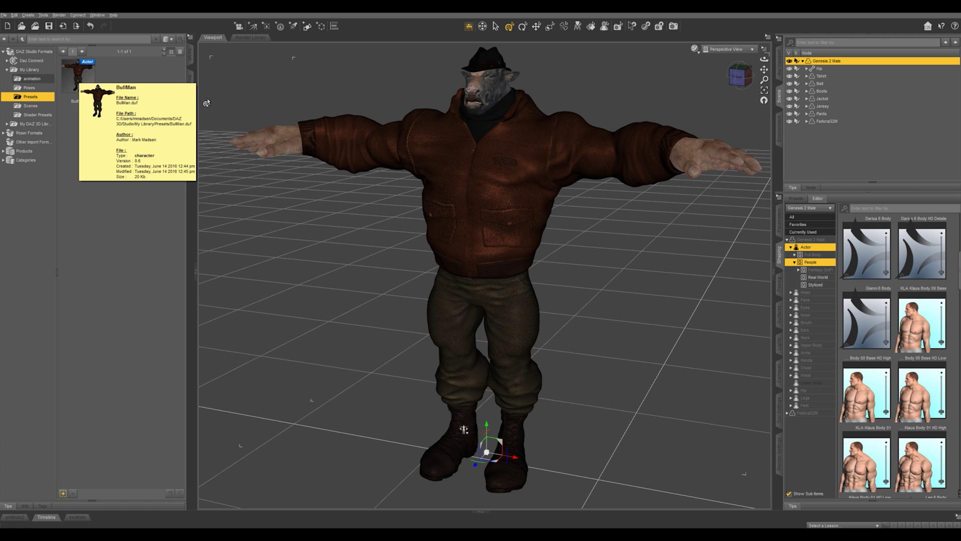
click(190, 89)
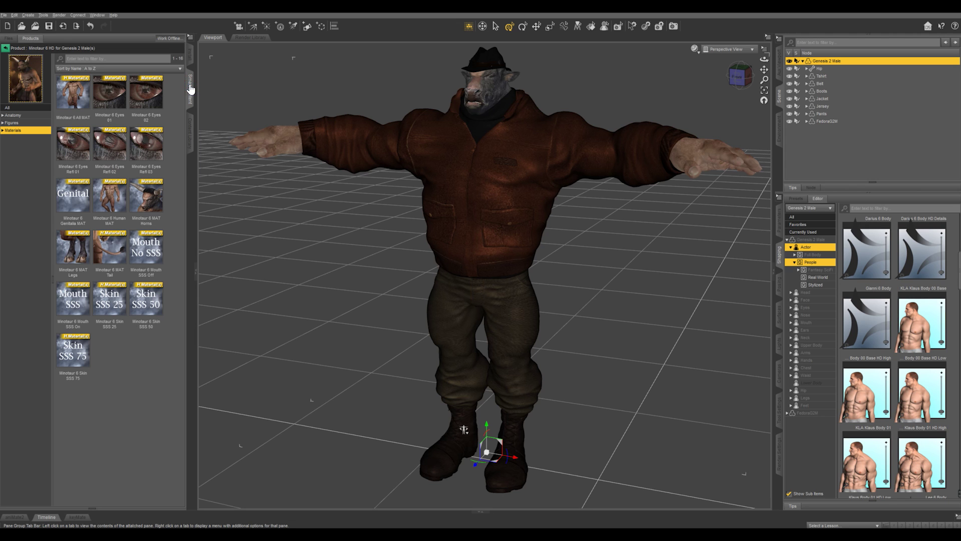
Step: In Smart Content, open Saved Files and expand the Figures › People › Male categories
click(5, 49)
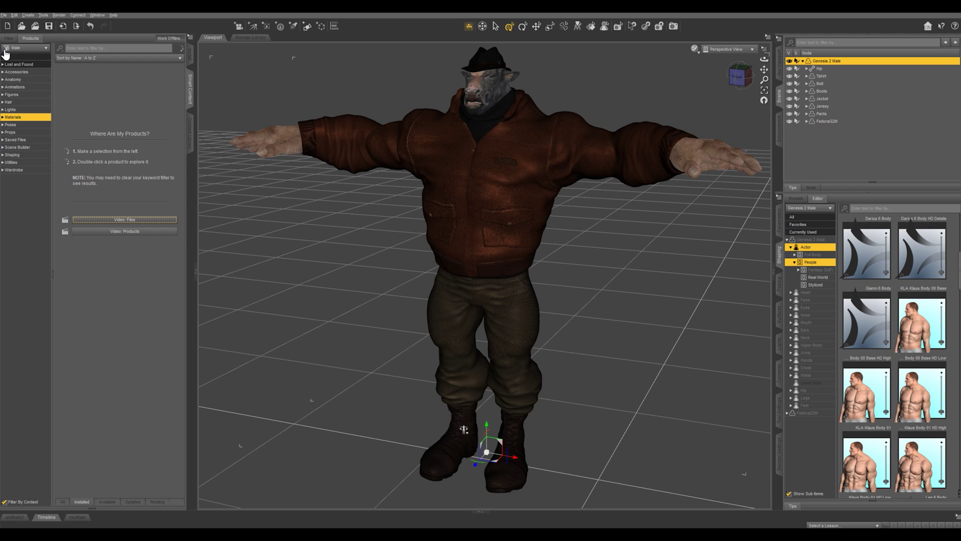
click(17, 140)
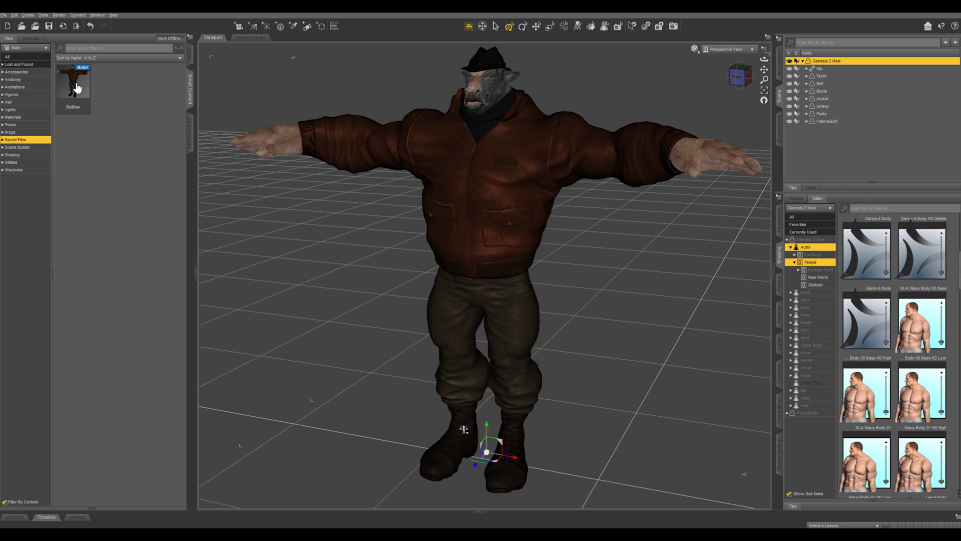
click(3, 95)
click(6, 110)
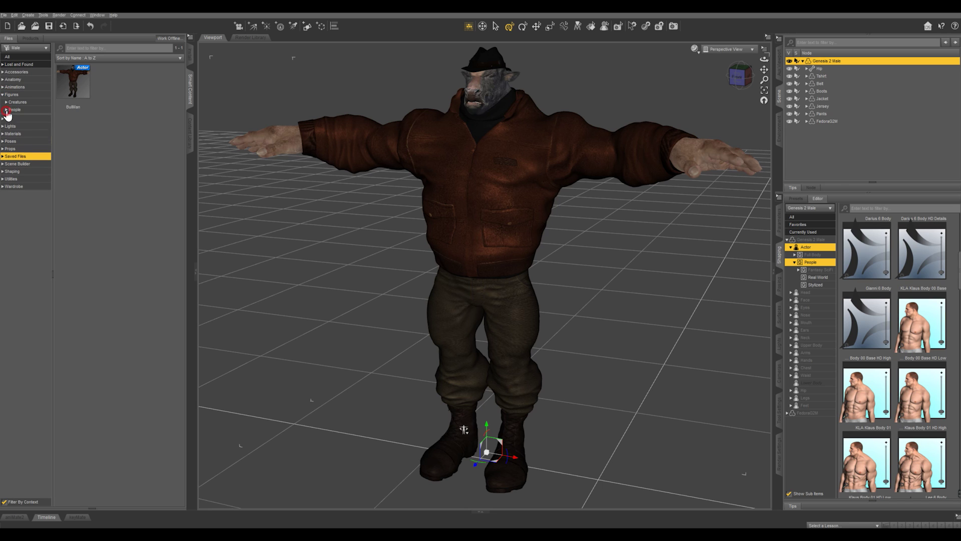
click(16, 118)
click(10, 117)
click(25, 140)
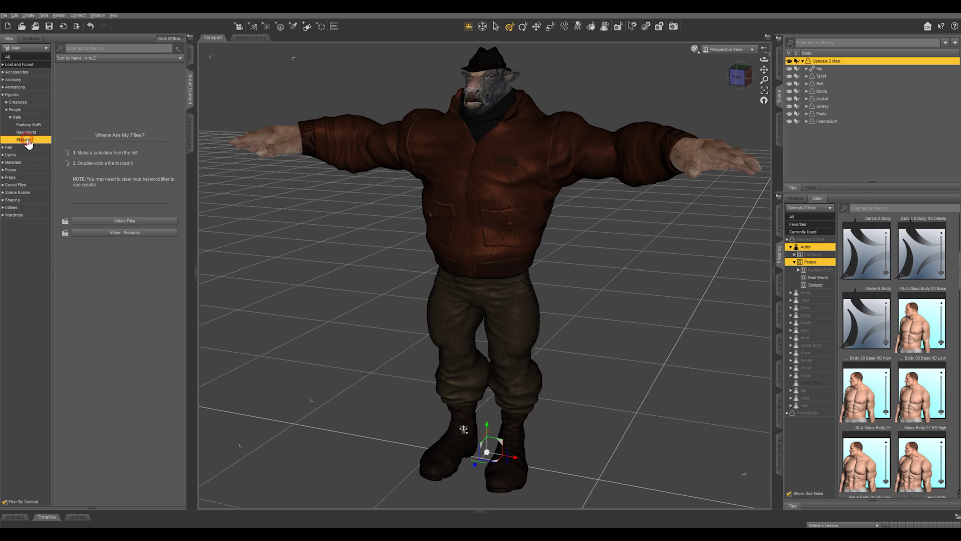
click(14, 185)
Step: File BullMan under Real World, view it among Figures, and select all scene nodes
drag(71, 89, 23, 144)
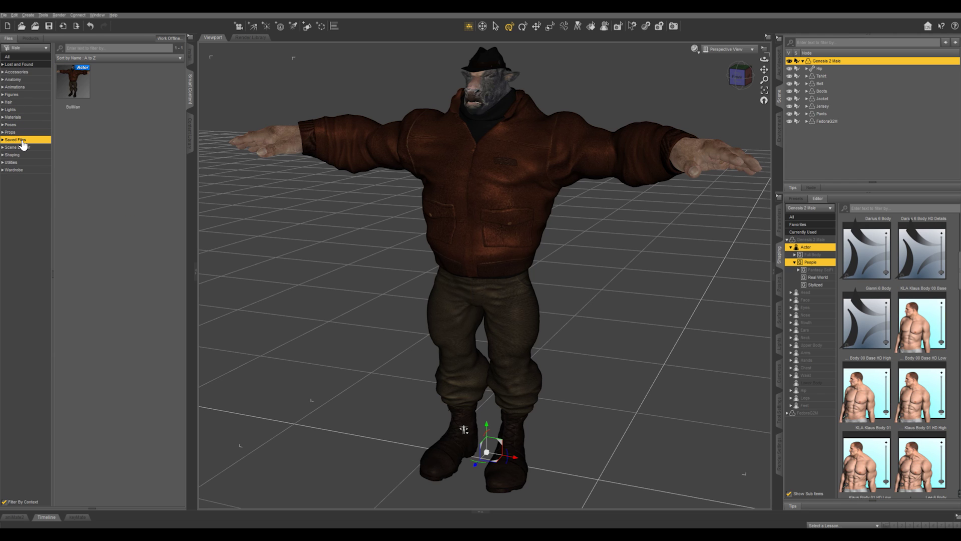
click(4, 96)
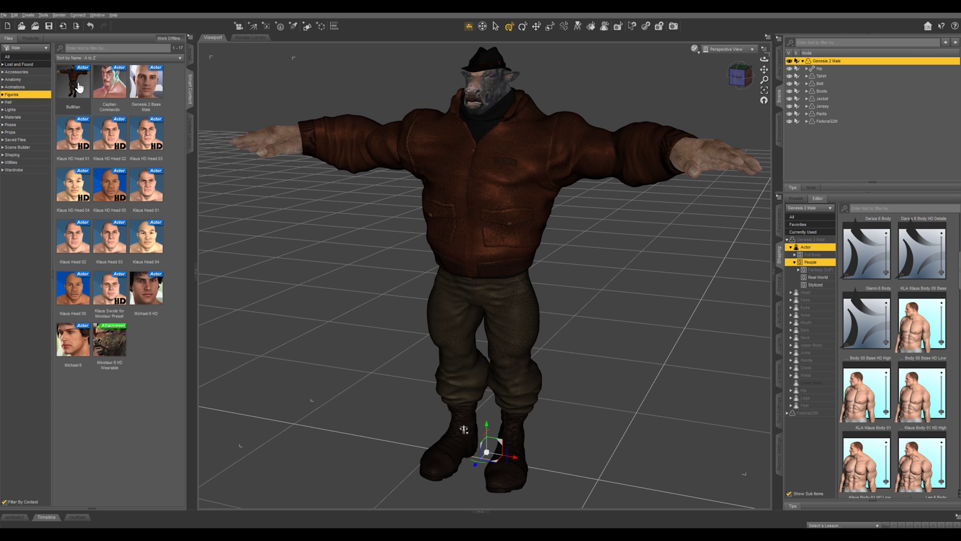
mouse_move(79, 88)
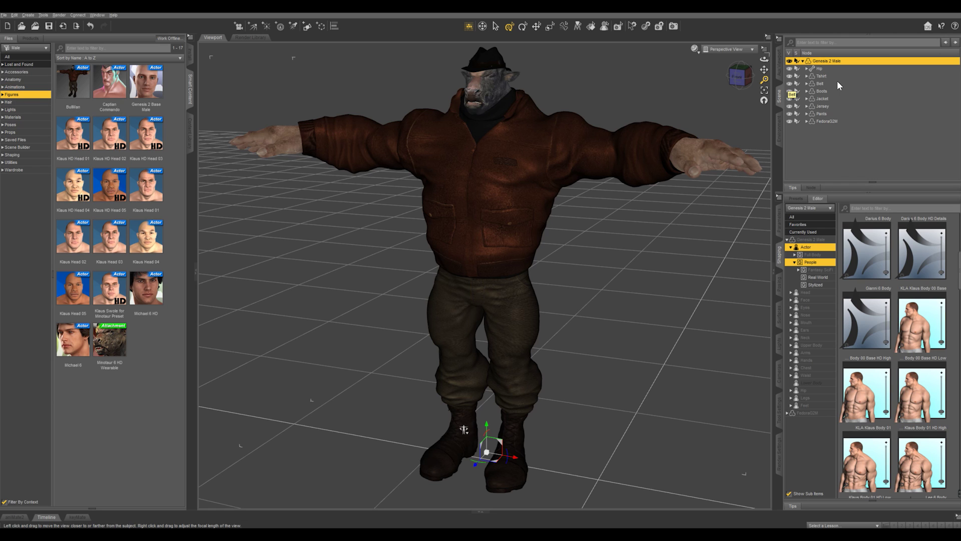
drag(837, 150, 824, 65)
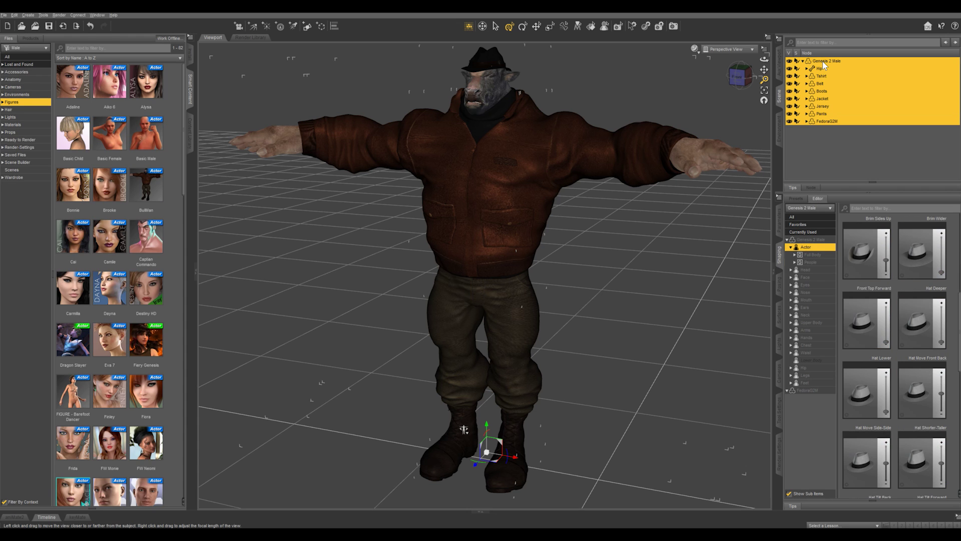
Step: Delete the selected figure and outfit, then reload the BullMan preset from Figures
key(Delete)
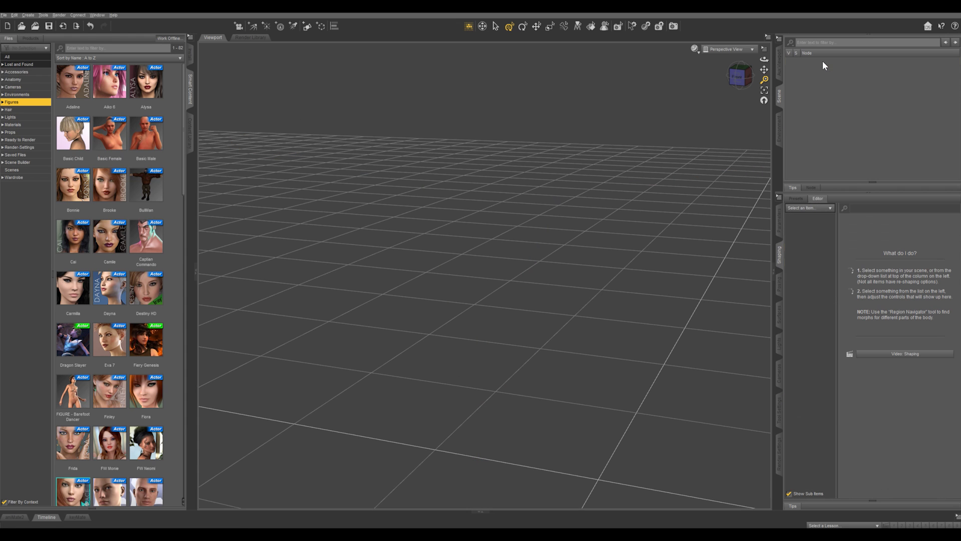
double_click(145, 189)
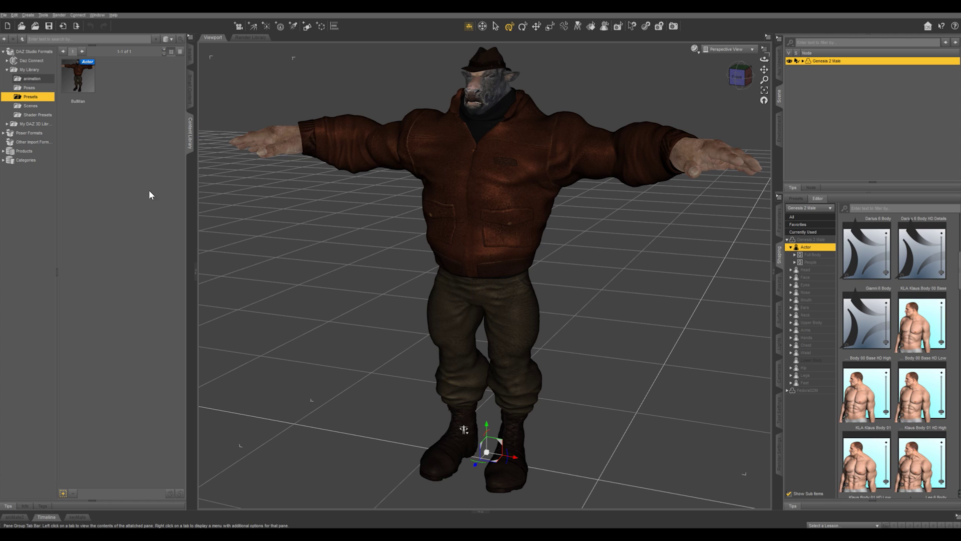
Step: Save the outfit as a Wearable(s) Preset named BullOutfit in the Presets folder
click(62, 494)
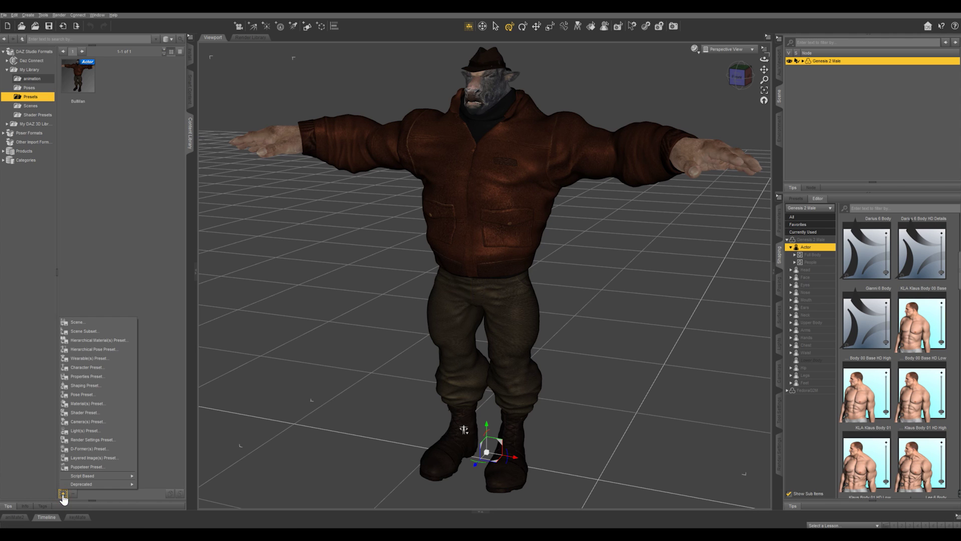
click(85, 359)
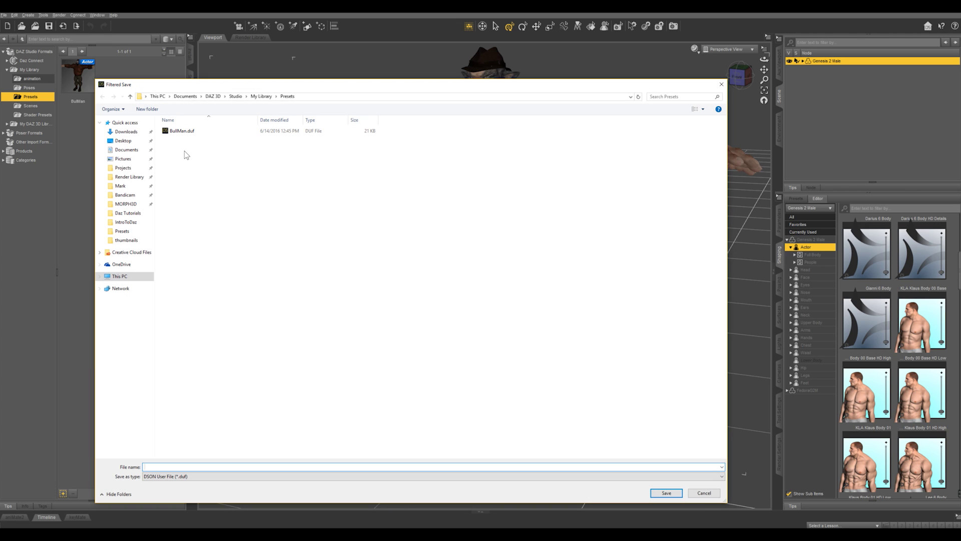
text(BullOutfit)
key(Return)
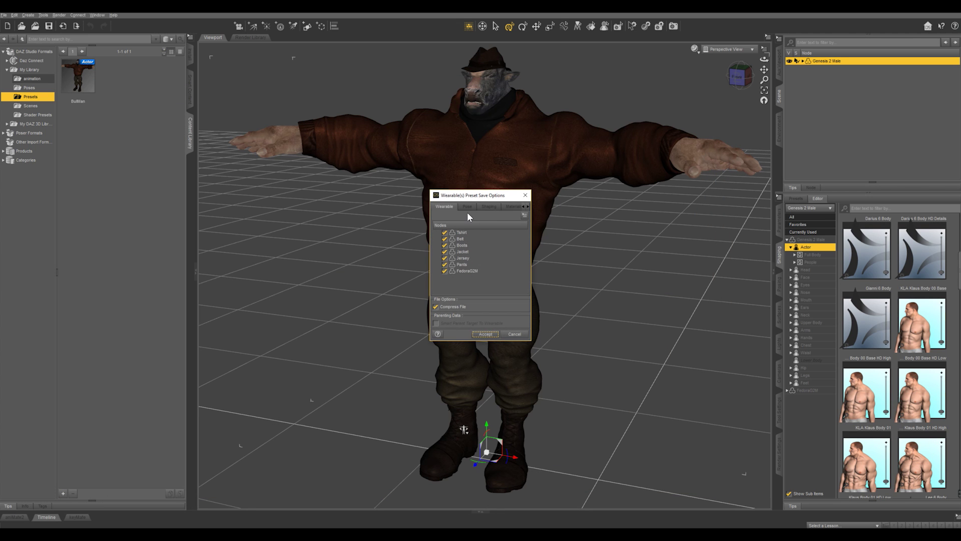
click(486, 334)
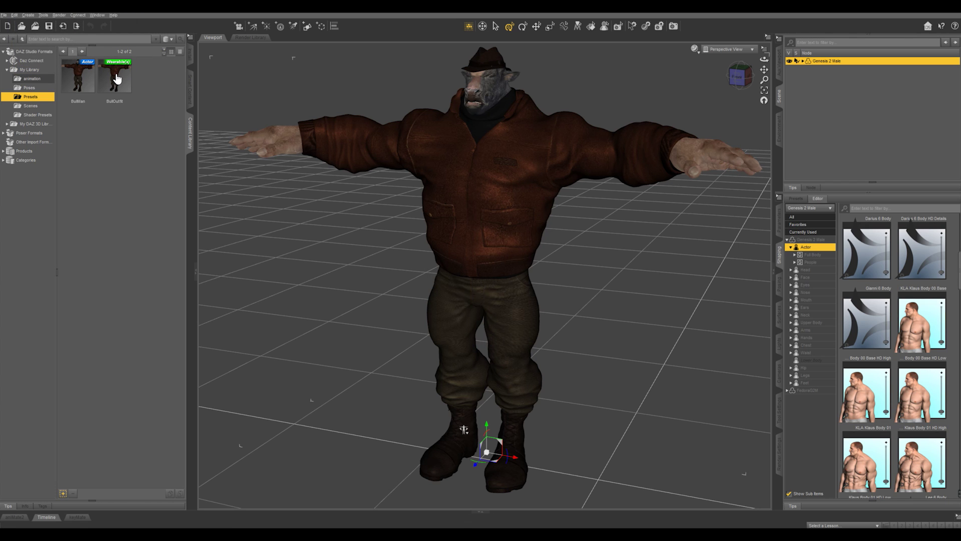
Step: Open the preset-type menu from the Content Library's + button
click(63, 493)
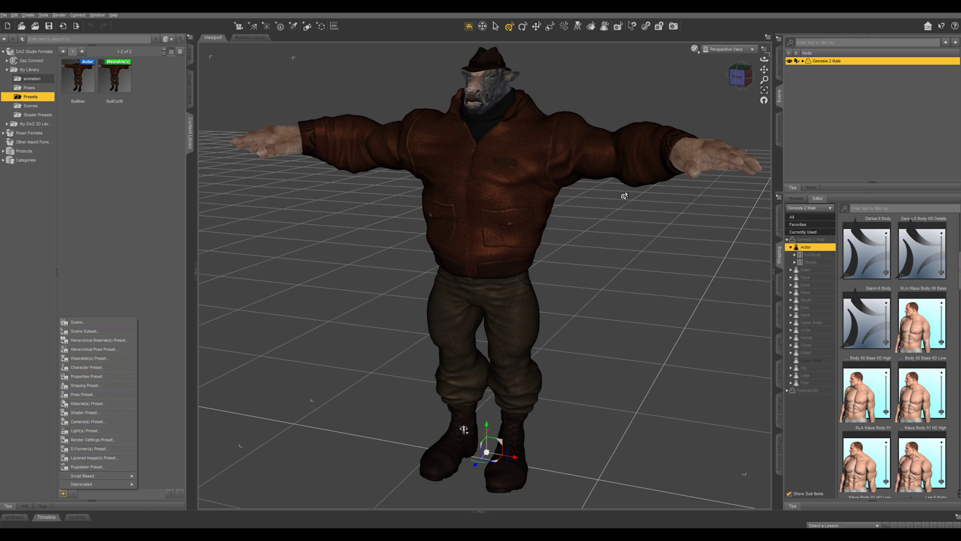
Step: Close the preset-type menu without saving and select the bull-man's Head node in the viewport
click(83, 84)
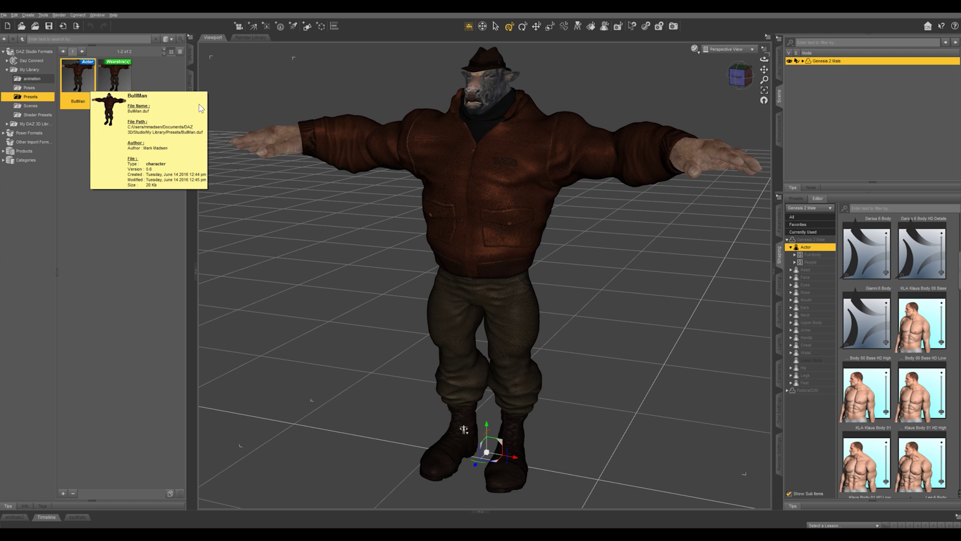
click(475, 82)
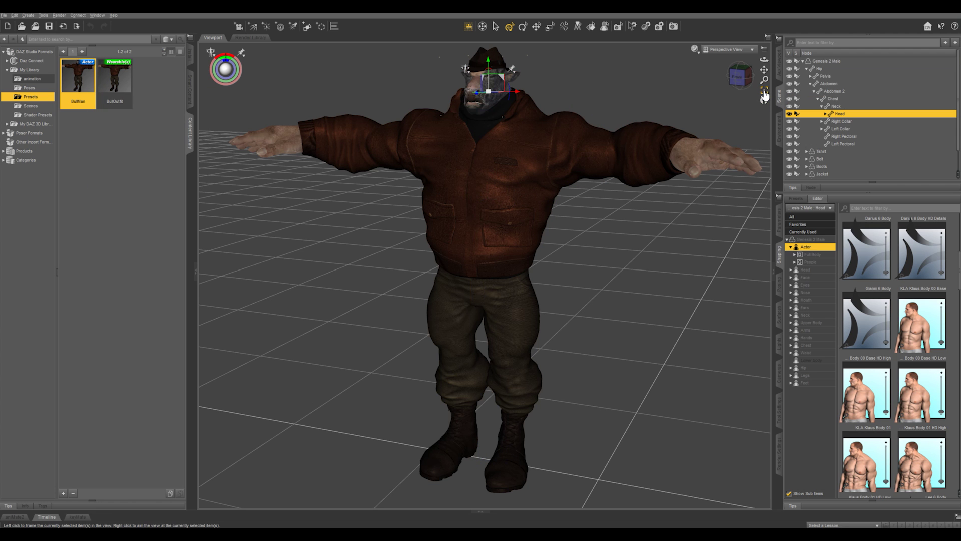
Step: Frame the view on the bull-man's head and set the Angry expression to 1.00
click(764, 101)
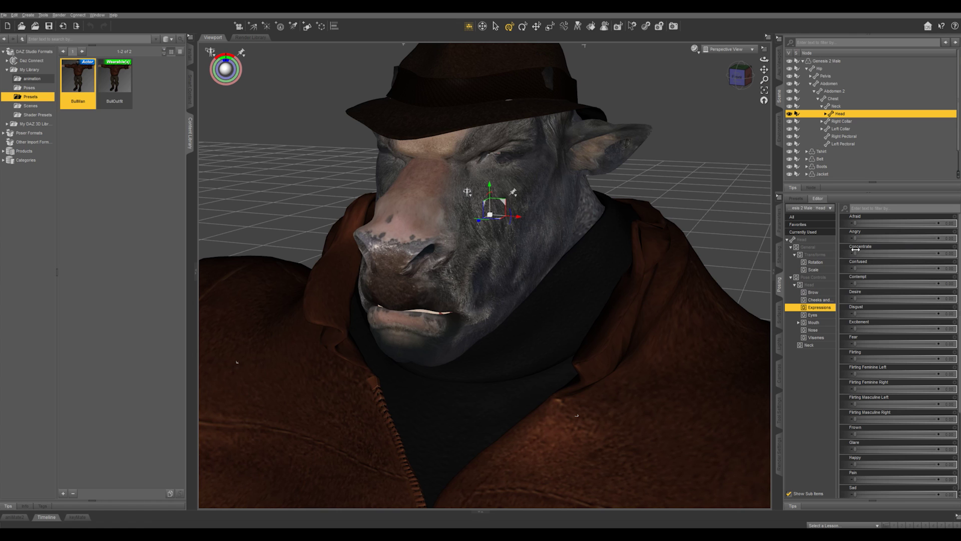
drag(858, 238, 952, 243)
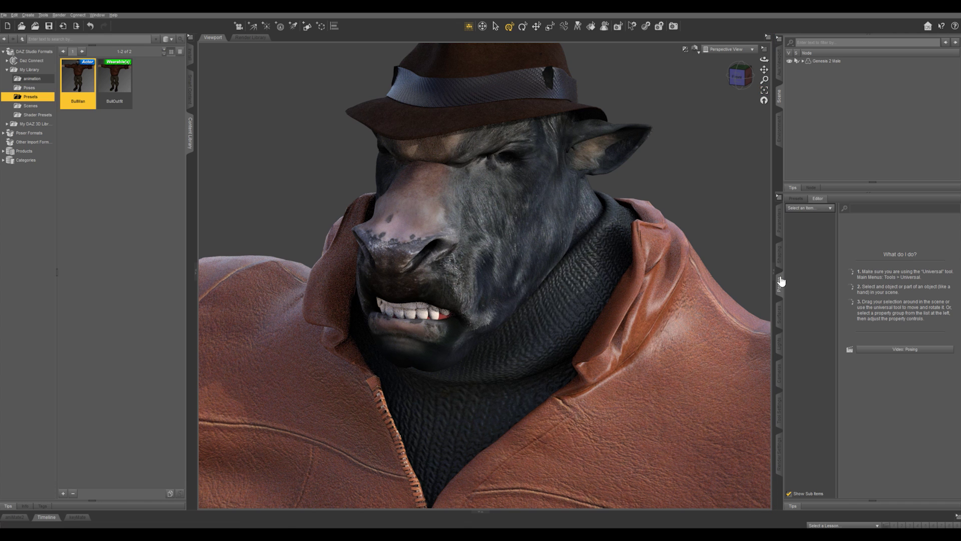
Step: Set the General render dimension preset to Square (1:1) with a 91-pixel width
click(780, 453)
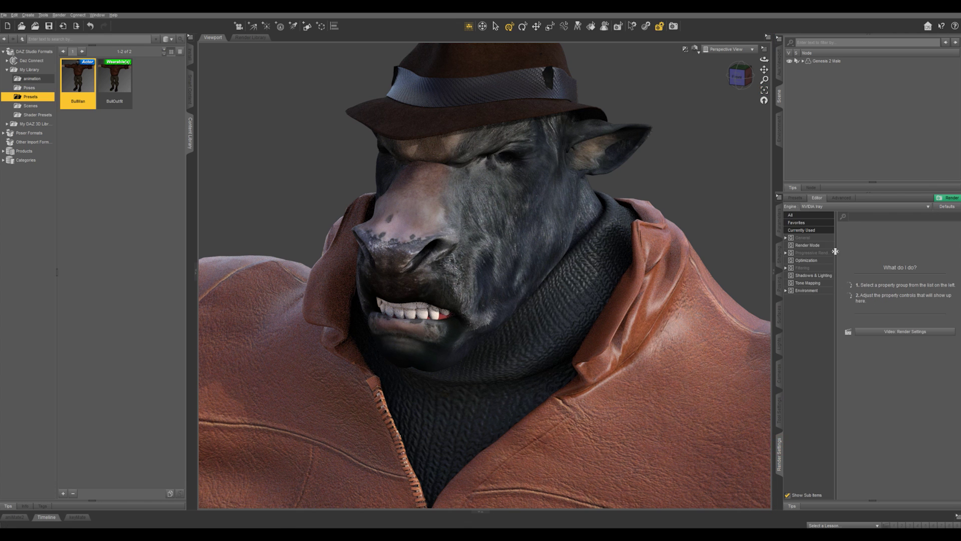
click(807, 238)
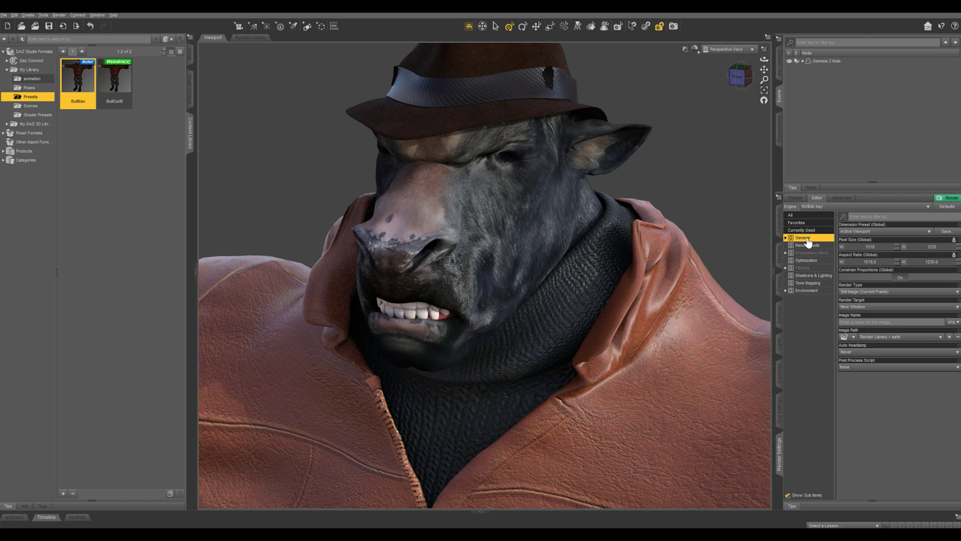
click(870, 230)
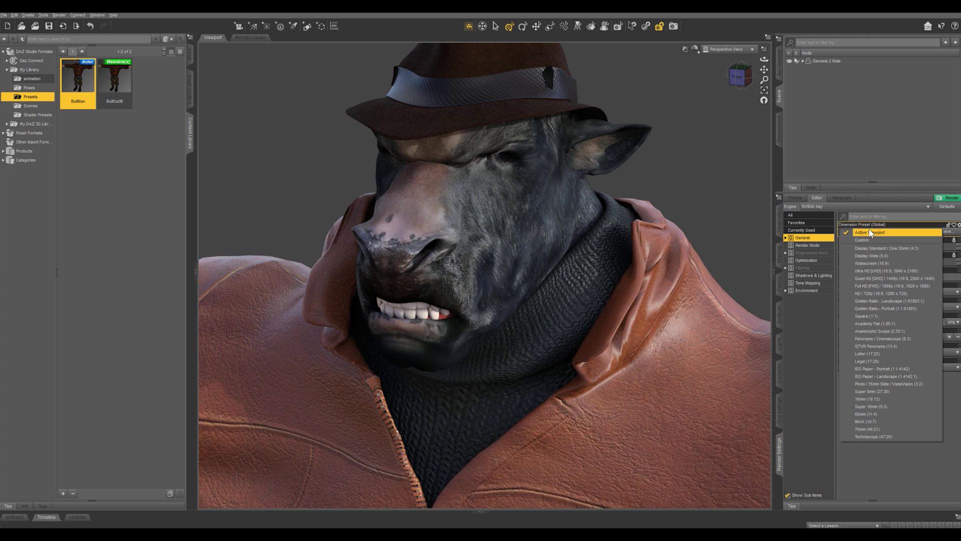
click(870, 316)
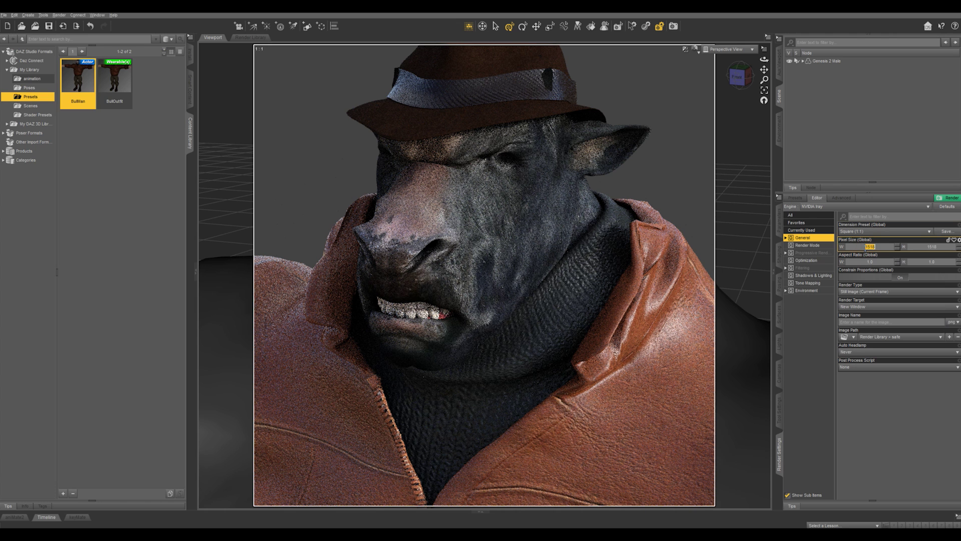
text(91)
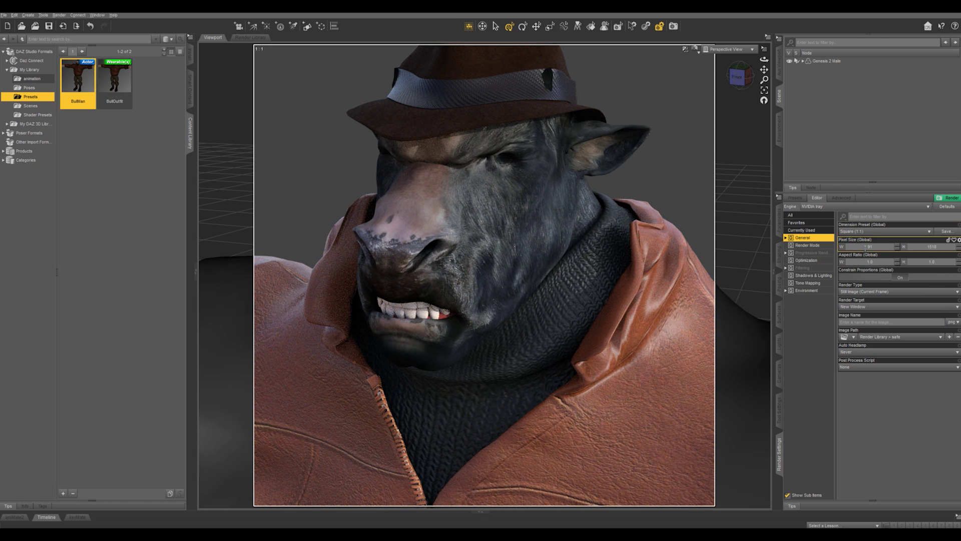
key(Return)
Step: Render the snarling close-up, stop it early, and save the image named BullMan
click(950, 198)
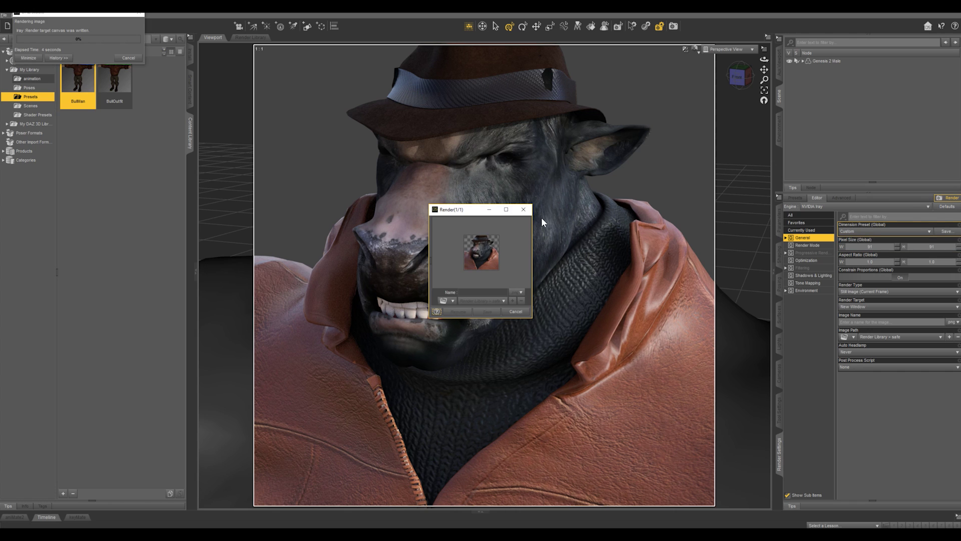
click(512, 313)
click(484, 293)
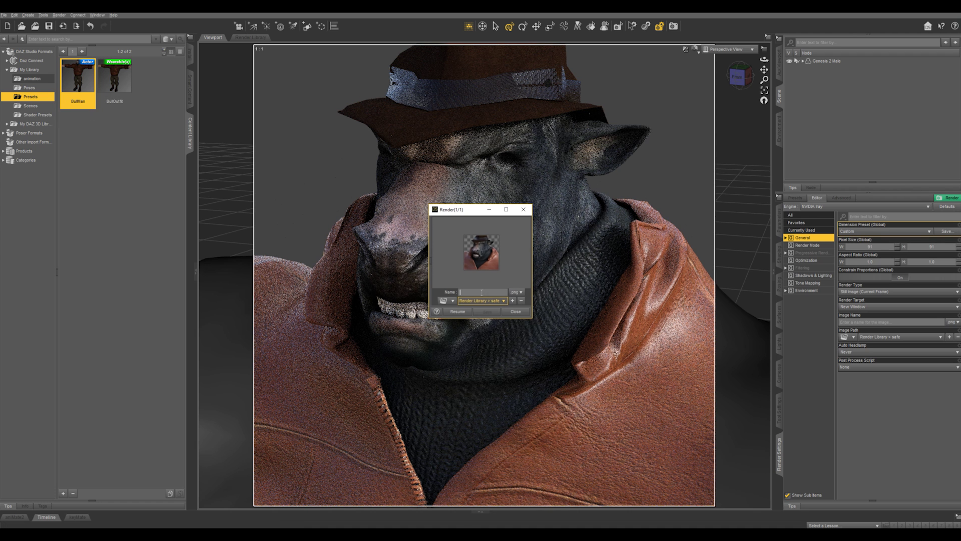
text(BullMan)
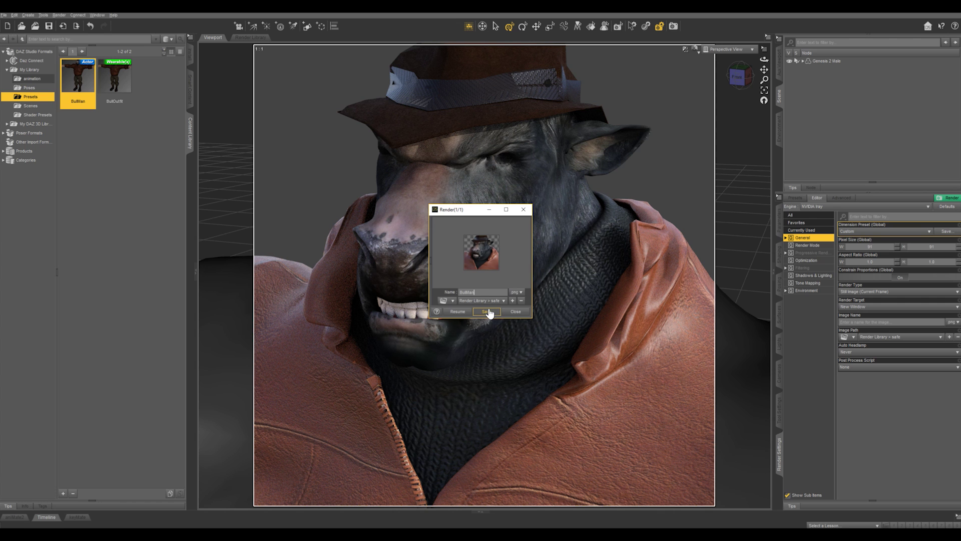
click(487, 311)
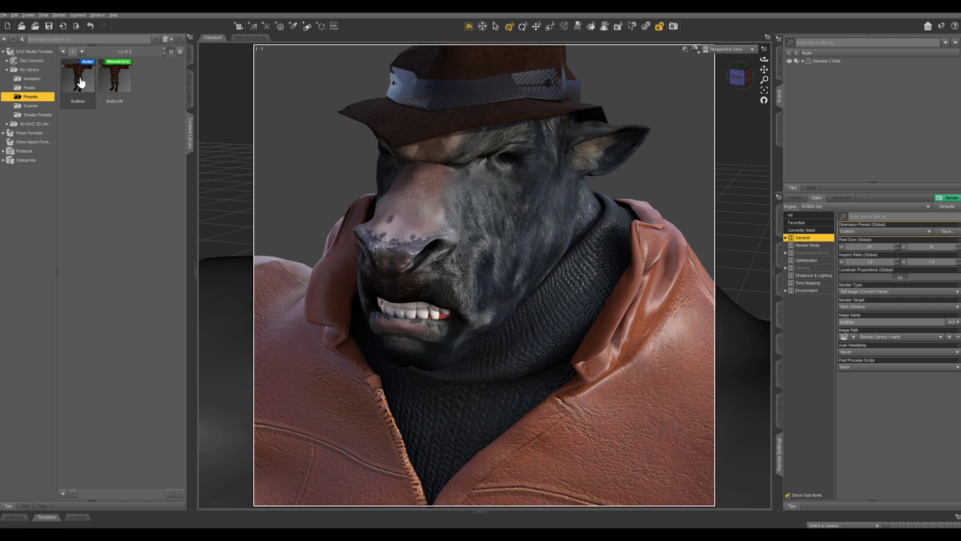
Step: Open the BullMan preset's folder and move BullMan.png from the safe folder into Presets
right_click(81, 82)
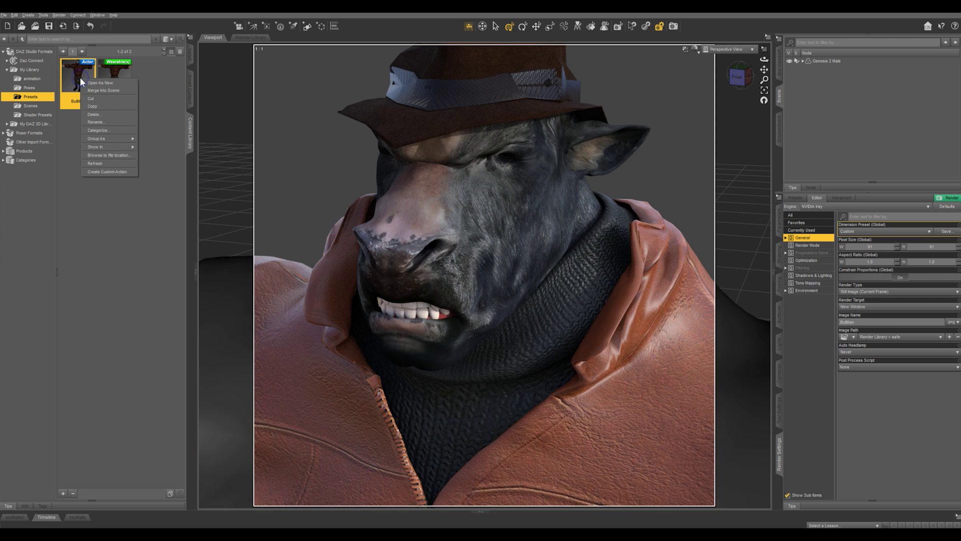
click(110, 156)
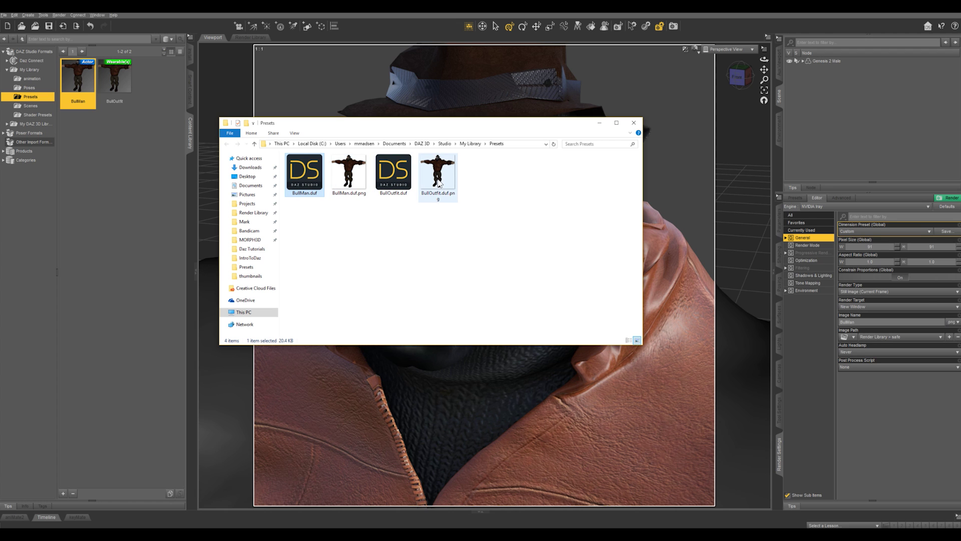
drag(610, 171, 602, 275)
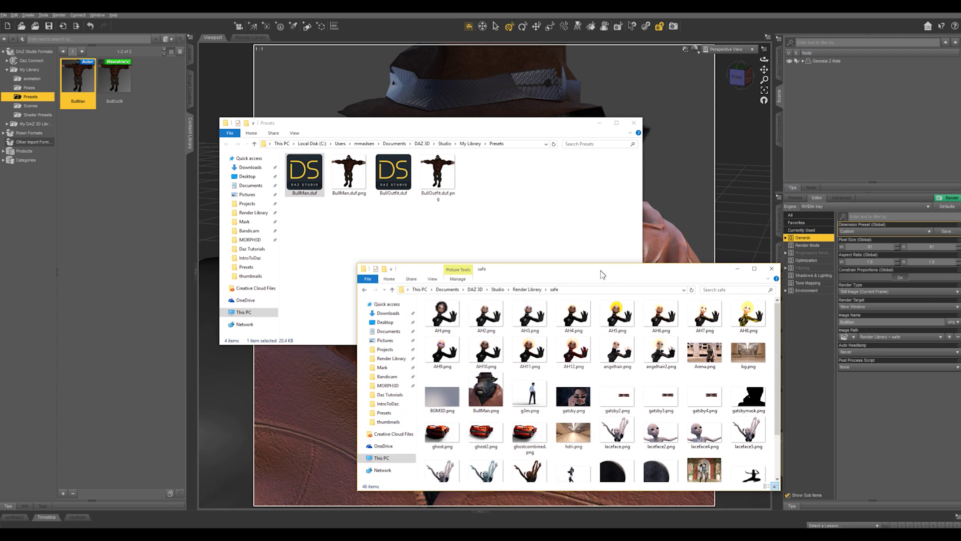
click(489, 391)
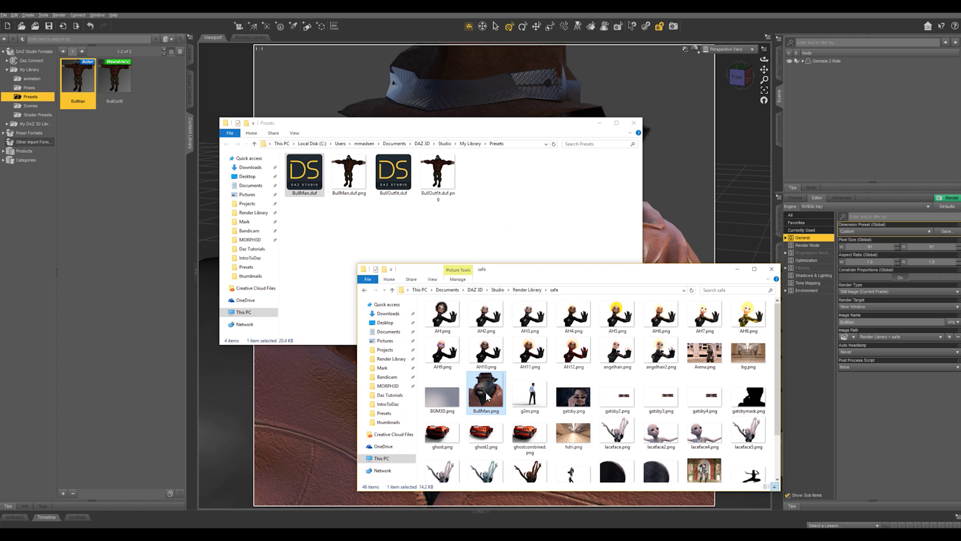
drag(487, 398, 419, 222)
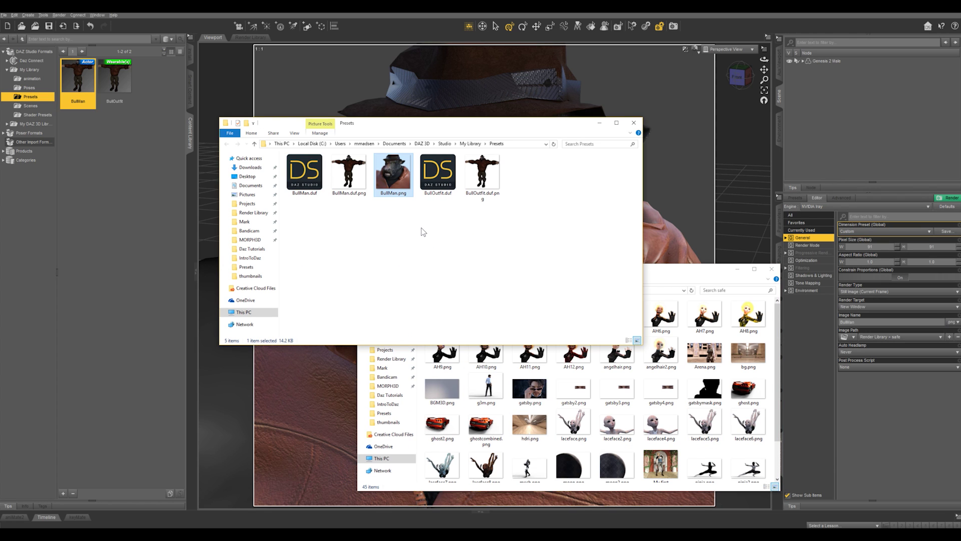
Step: Delete the old BullMan.duf.png thumbnail and return to DAZ Studio
click(353, 173)
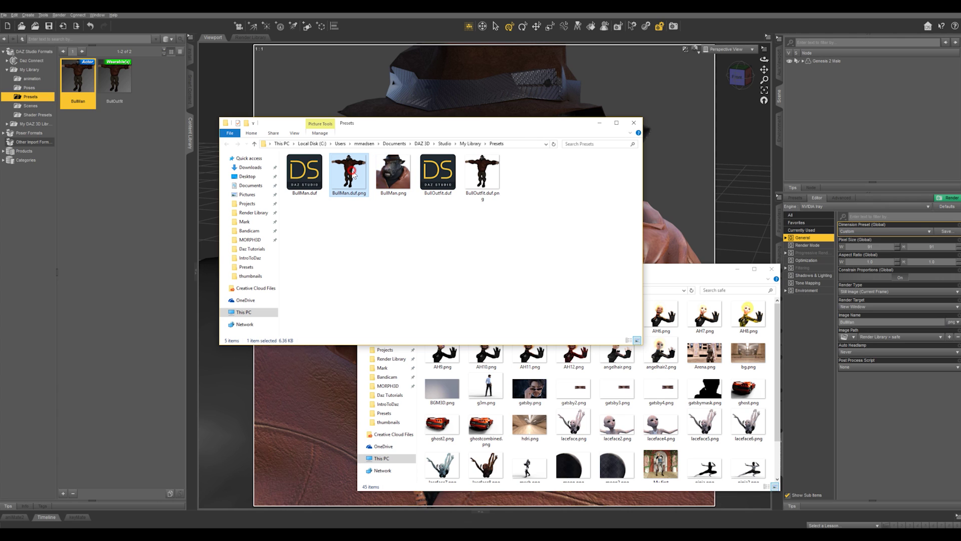
key(Delete)
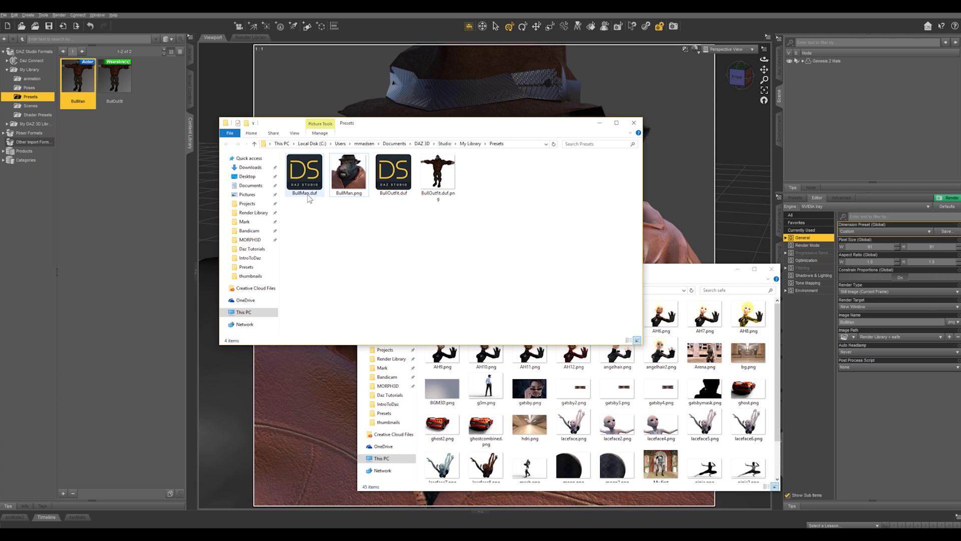
click(110, 145)
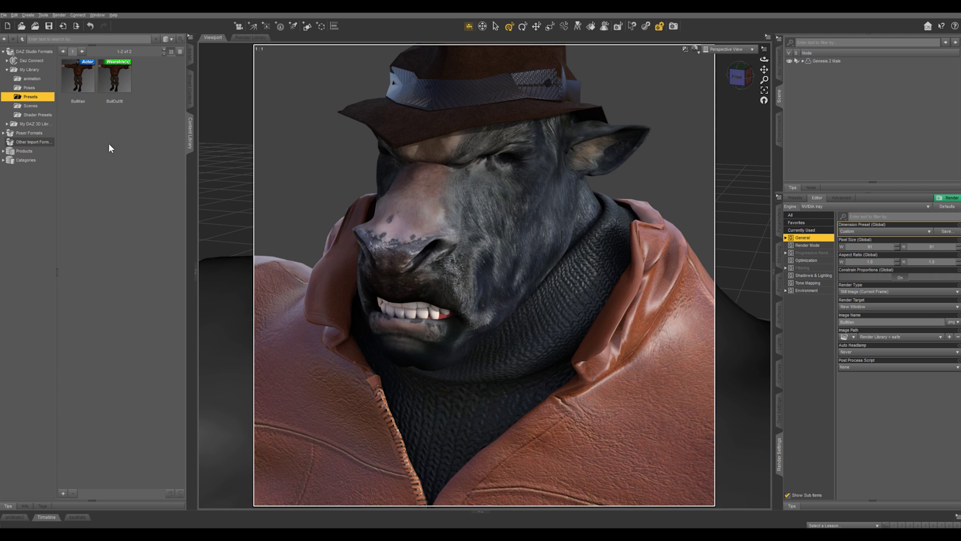
Step: Refresh the Content Library's Presets folder to show the new BullMan thumbnail
right_click(32, 97)
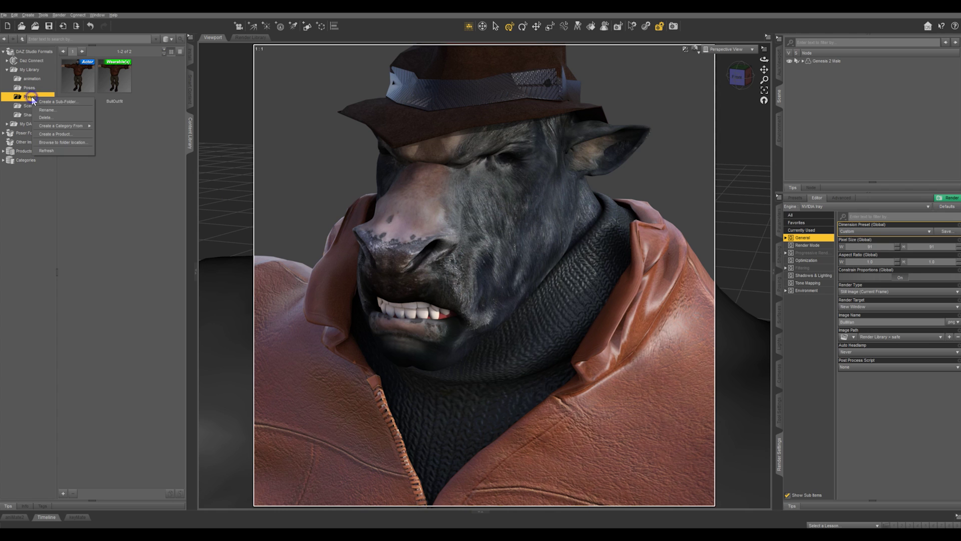
click(55, 152)
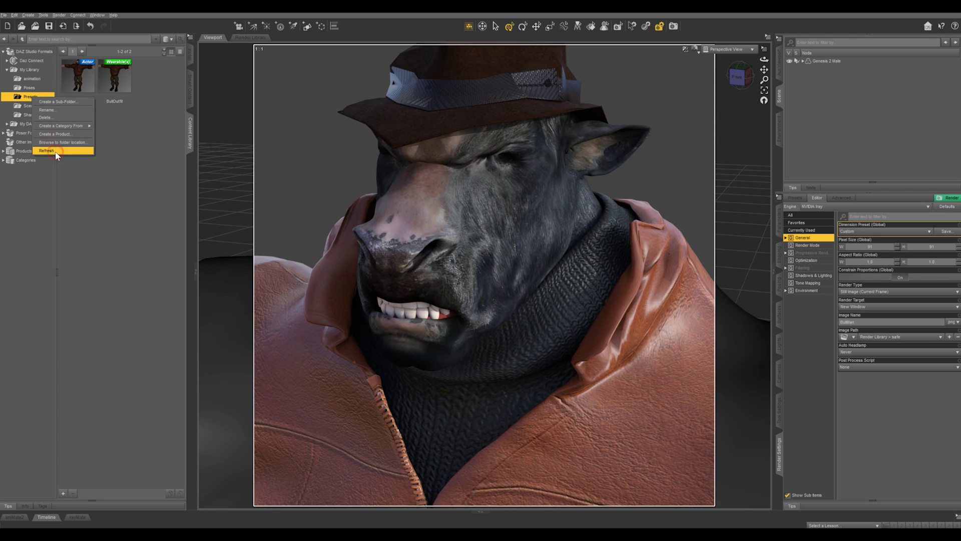